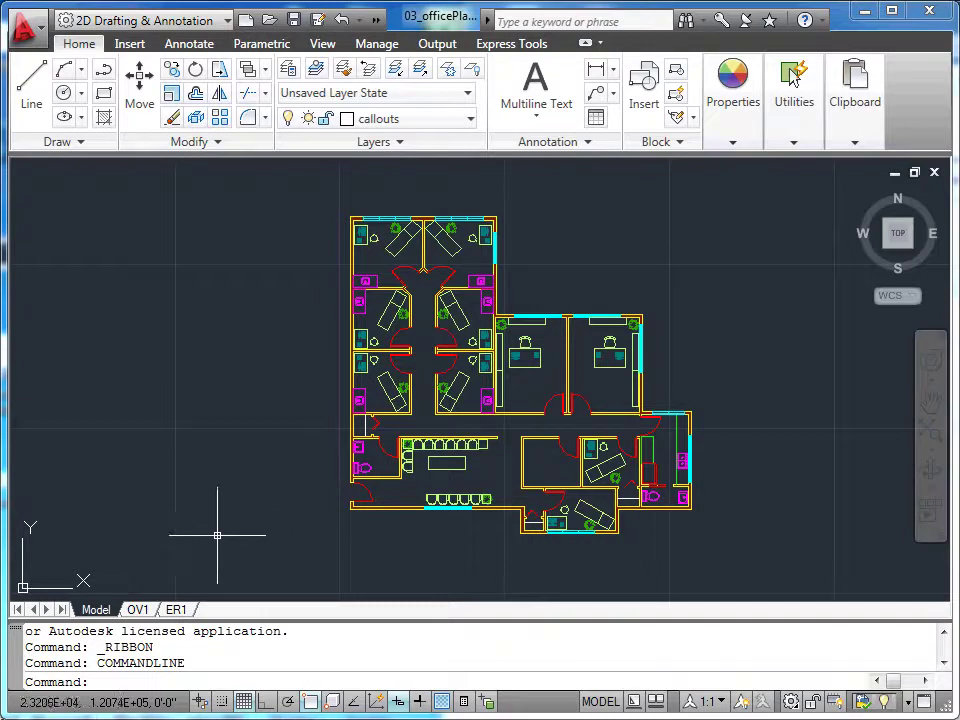
Switch from Model space to the OV1 overall floor plan layout.
click(140, 609)
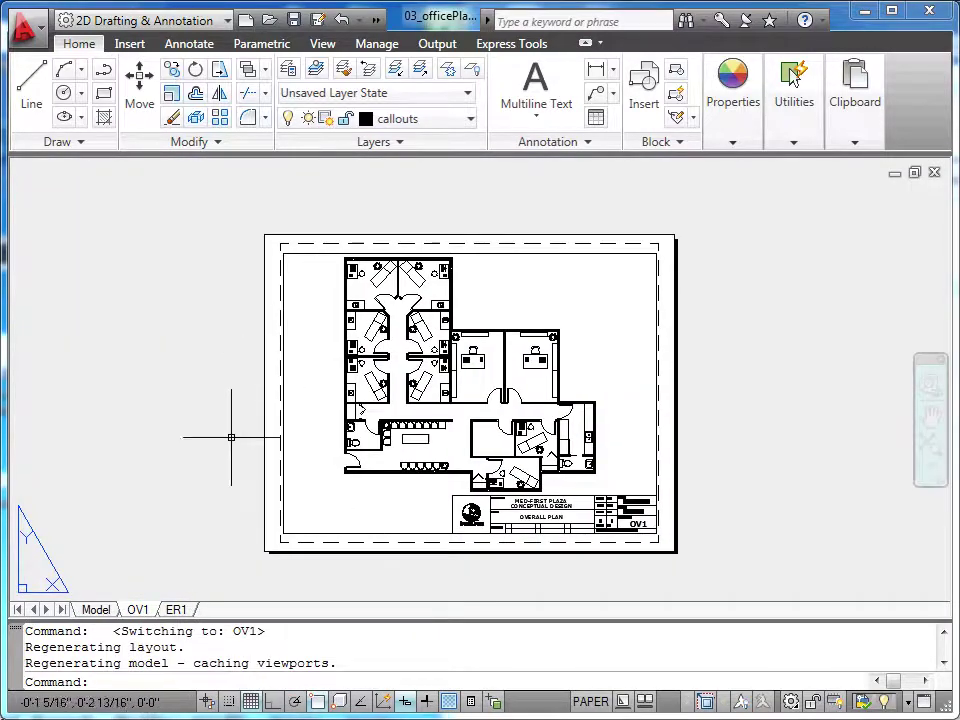
Inspect the ER1 exam-room sheet's title block scale, zoom to extents, then return to Model space.
click(176, 609)
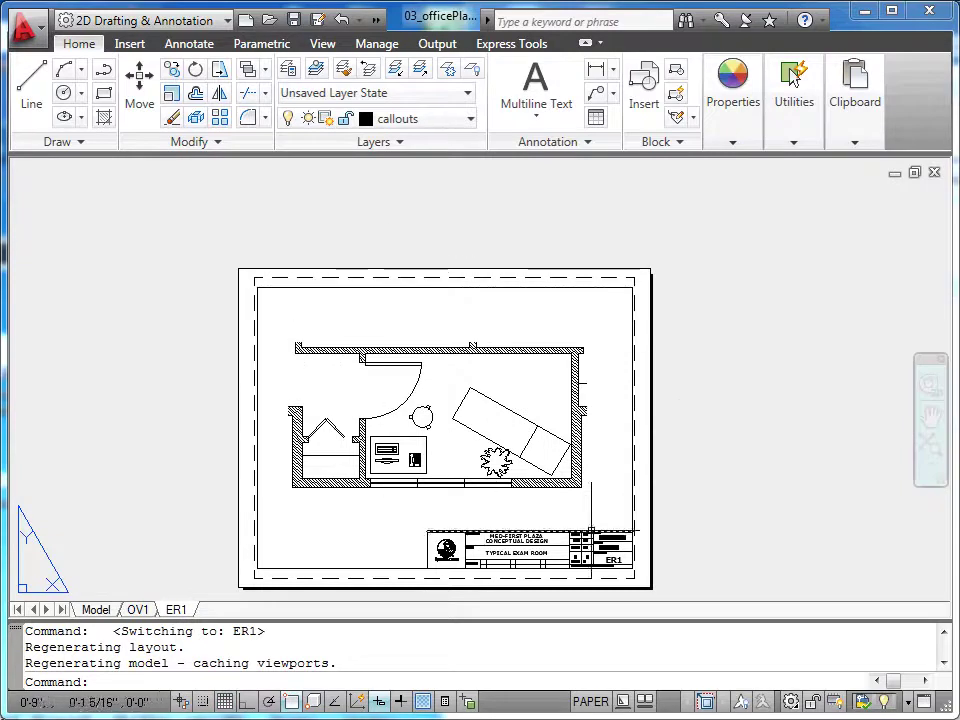
scroll(612, 548, up, 10)
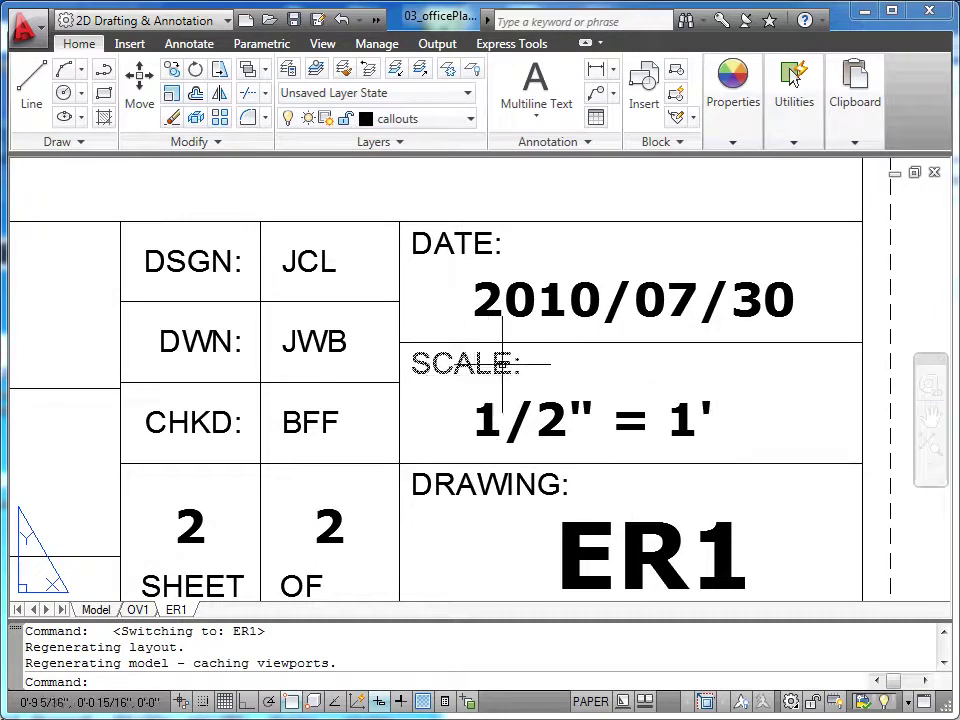
middle_click(459, 399)
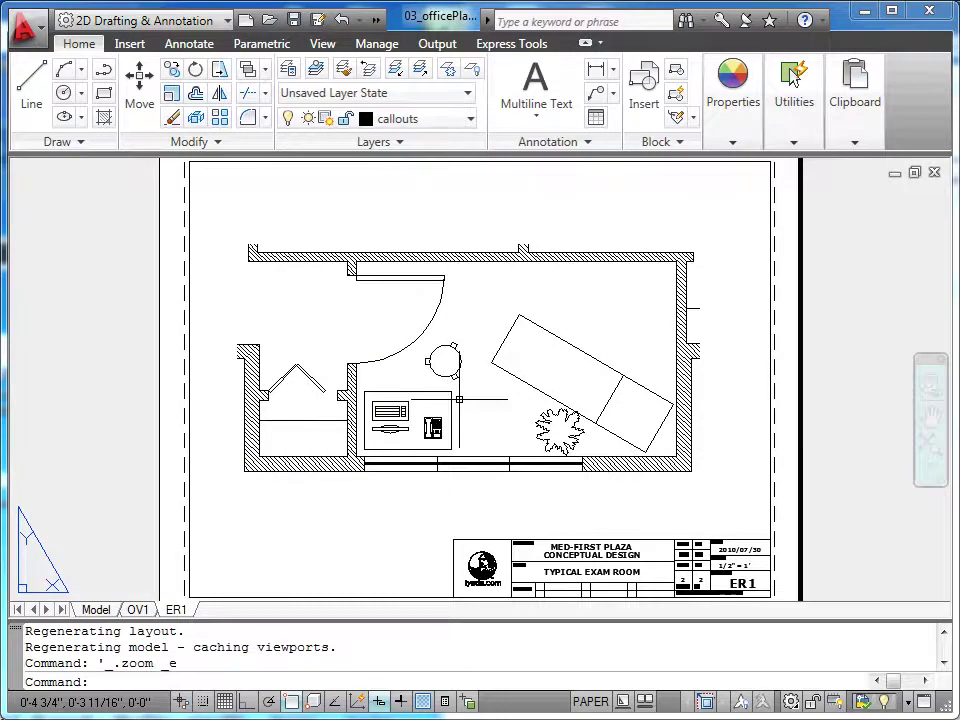
click(96, 609)
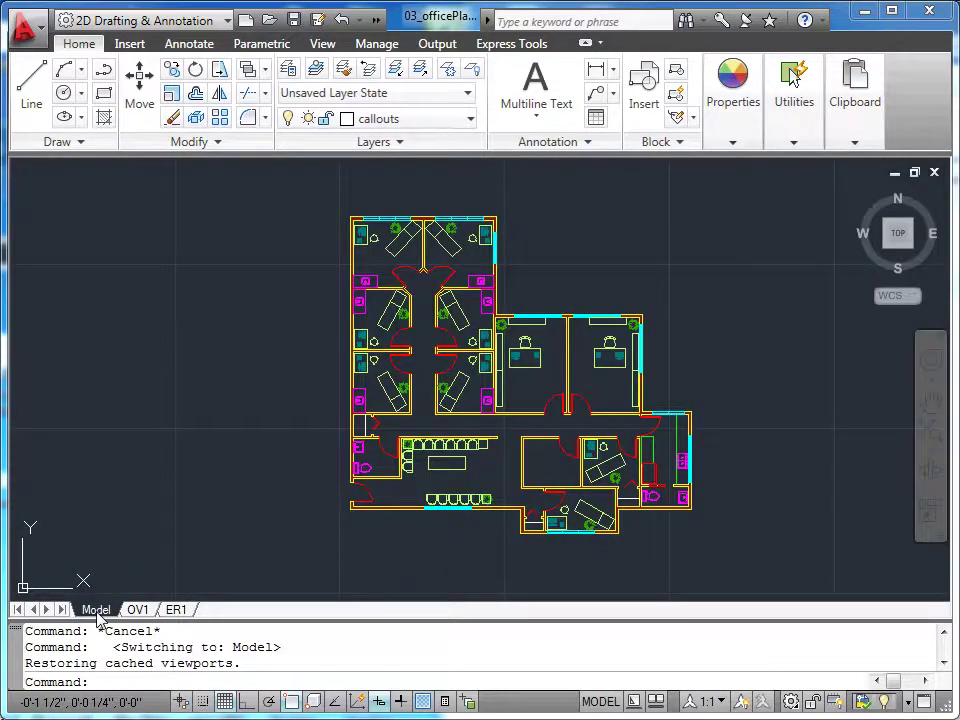
Create an annotative multileader style named 'multileader' based on Standard.
click(596, 146)
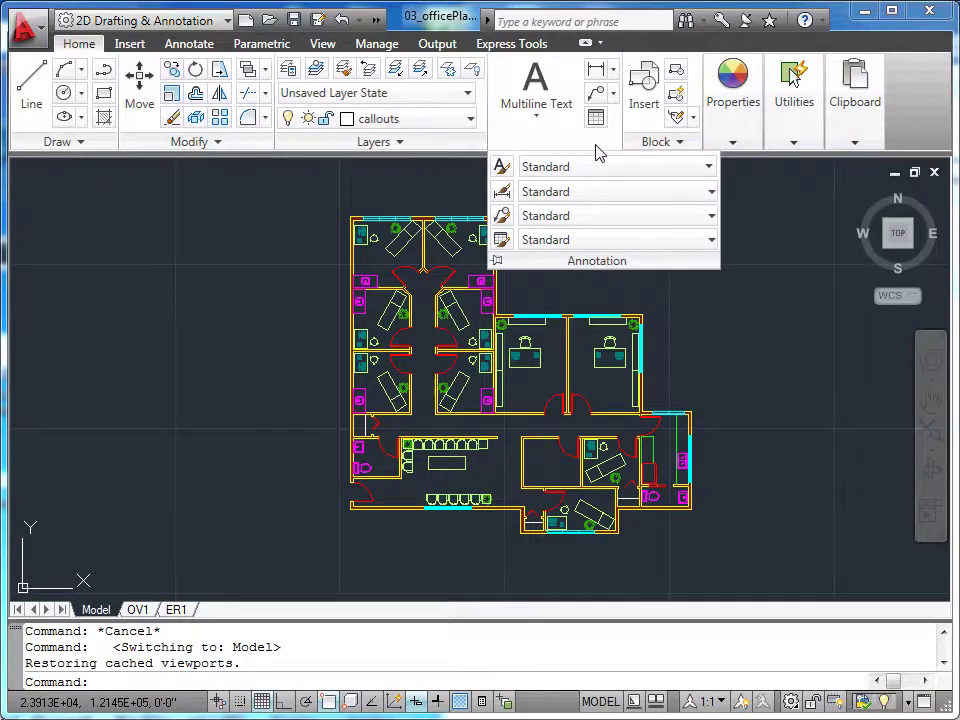
click(500, 217)
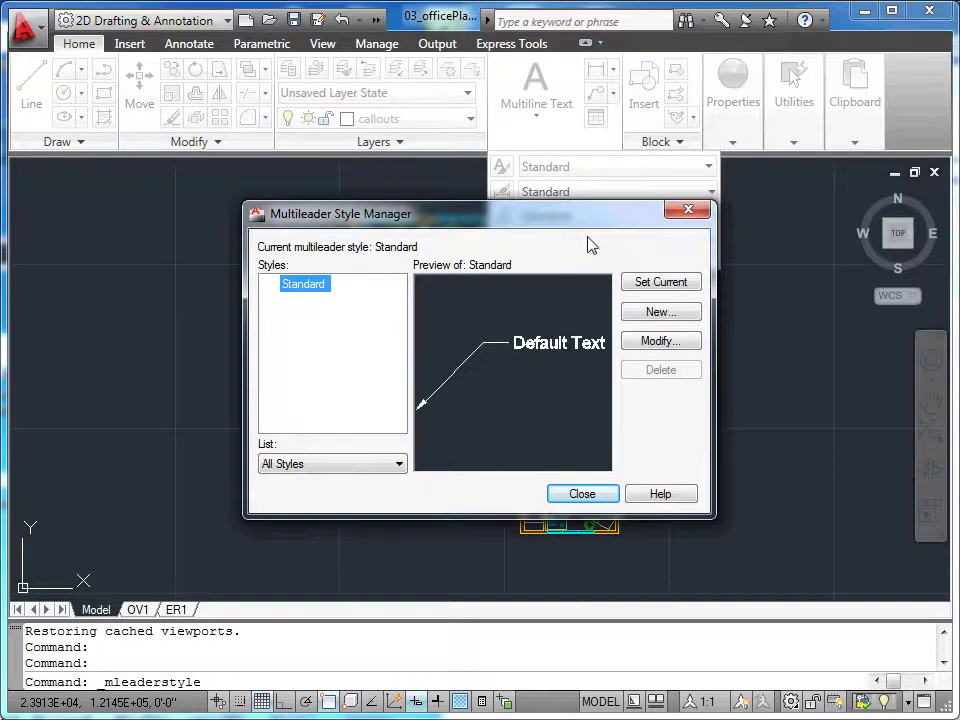
click(655, 315)
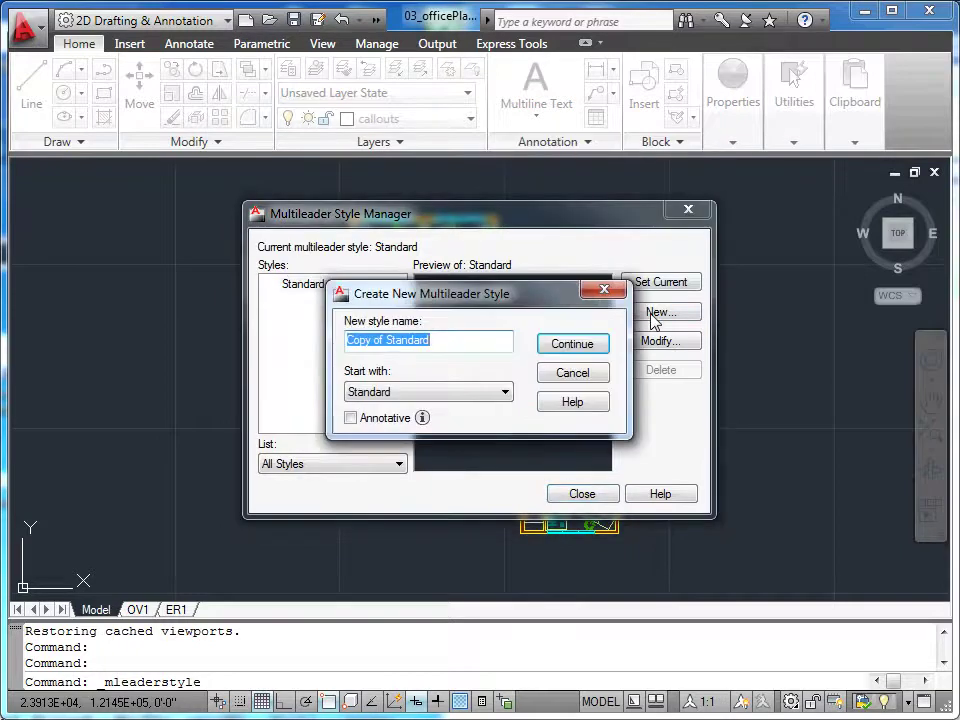
text(multileader)
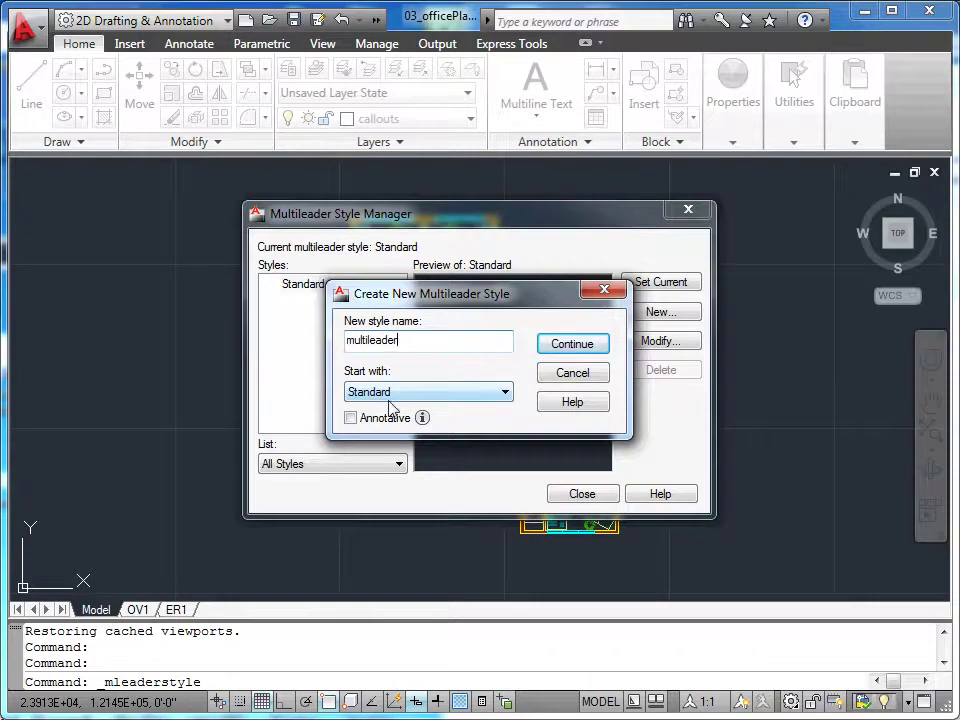
click(351, 418)
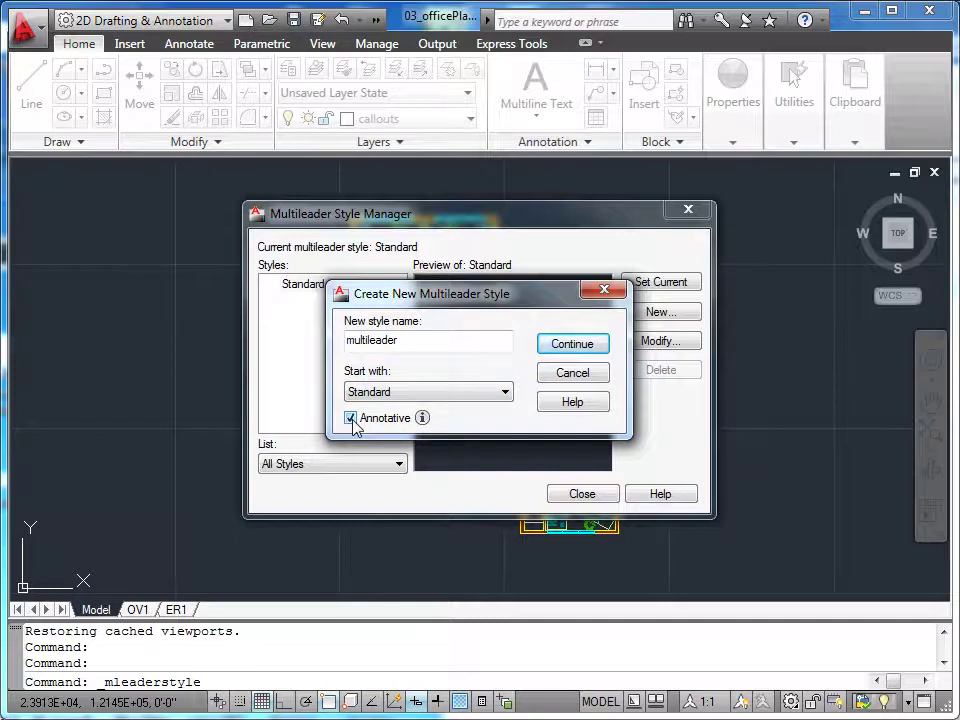
click(565, 345)
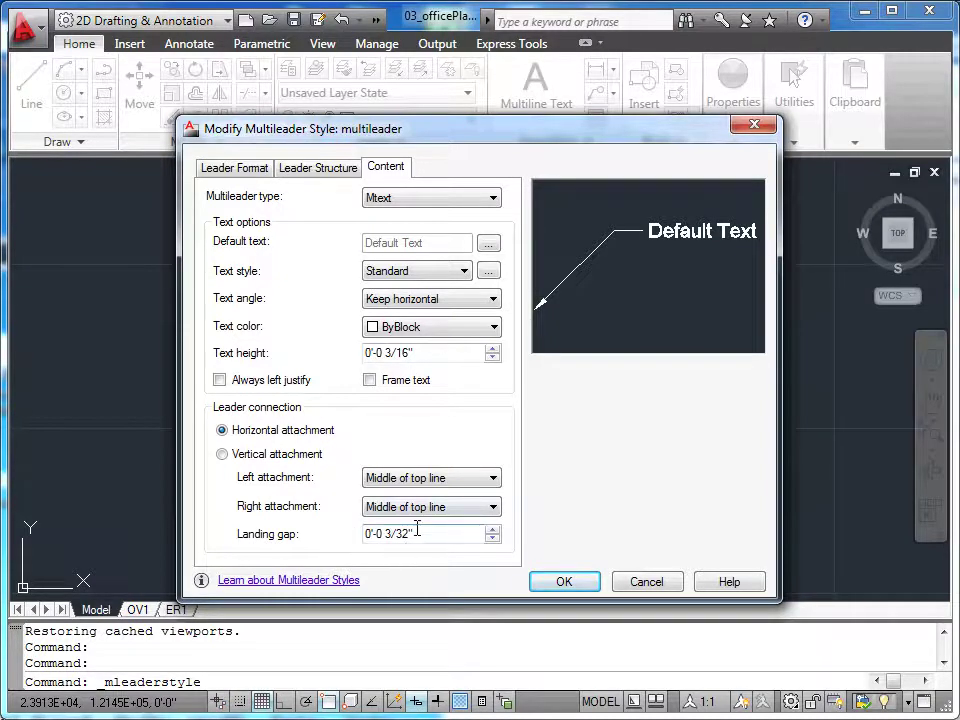
Give the style 1/8 arrowhead size, 1/8 landing distance and 1/8 text height.
click(236, 168)
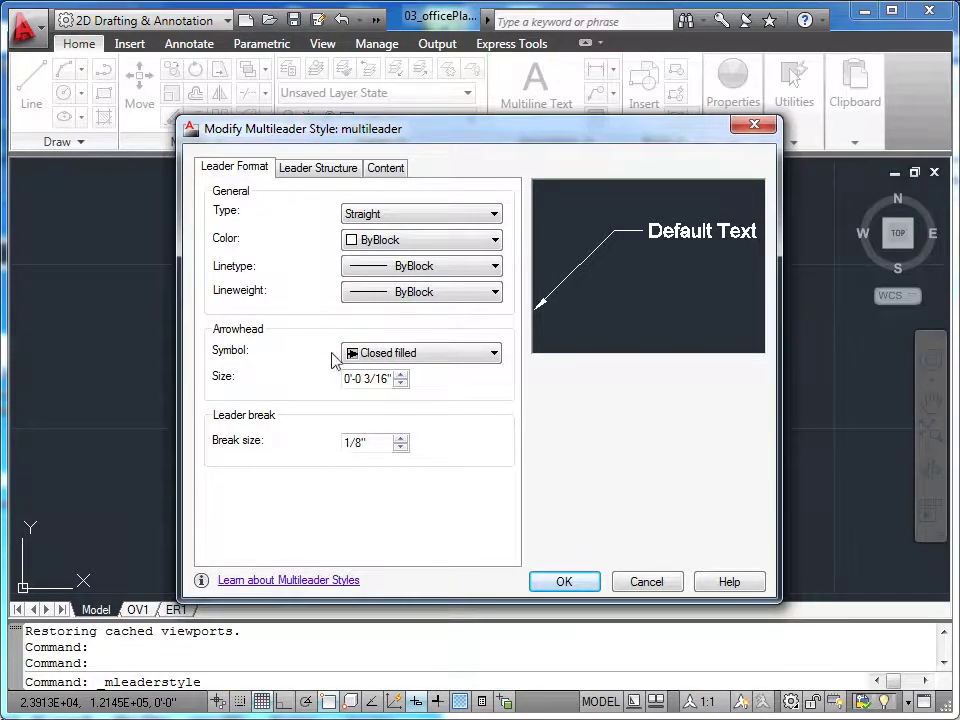
drag(393, 380, 287, 376)
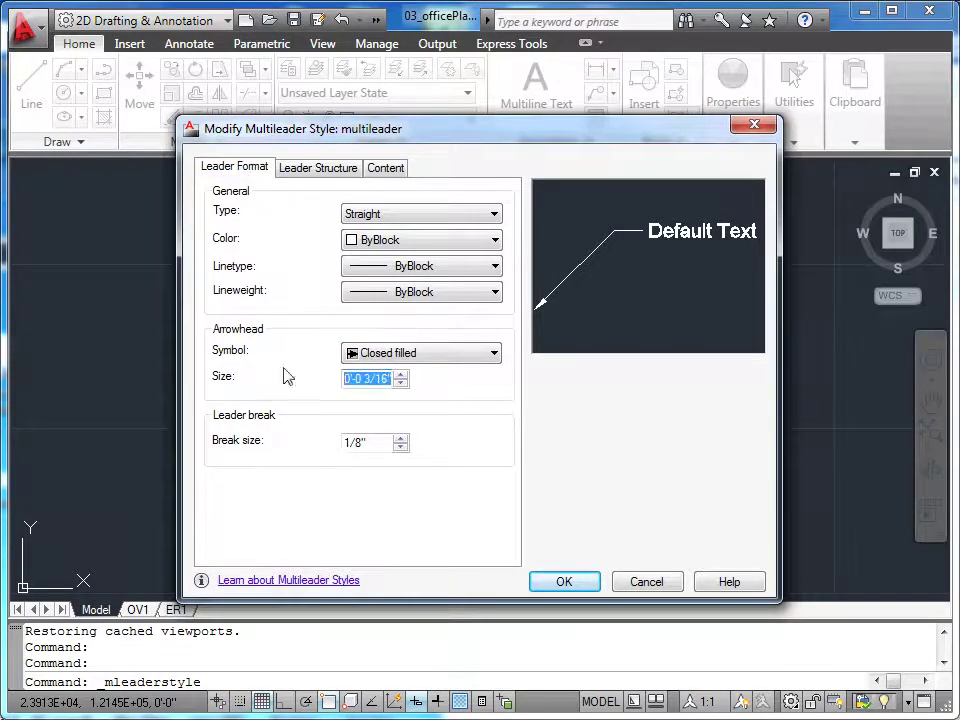
text(1/8)
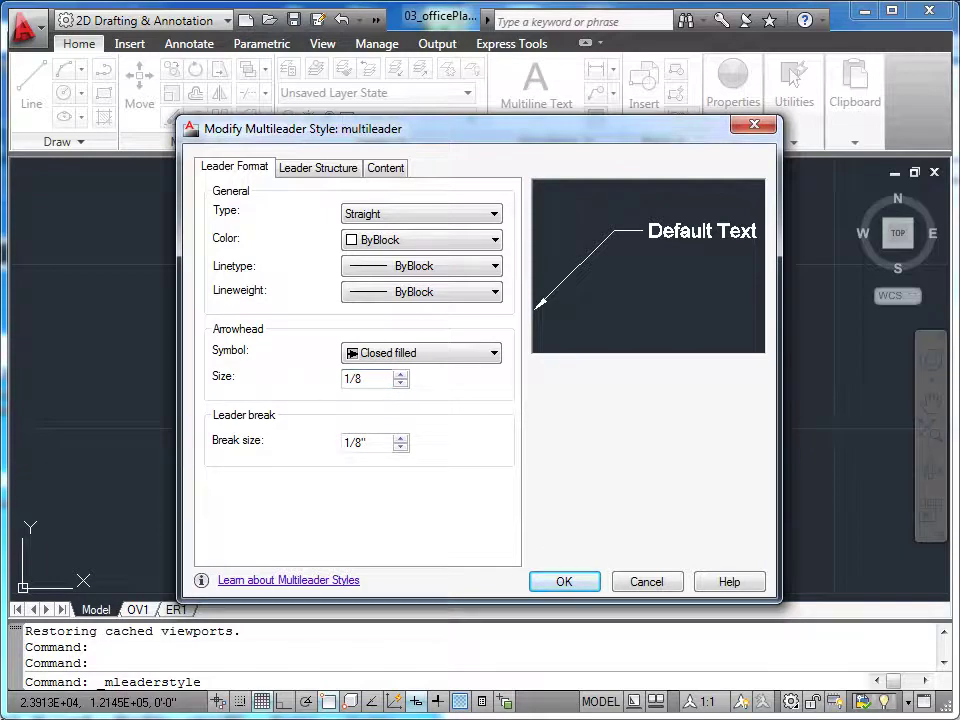
click(340, 170)
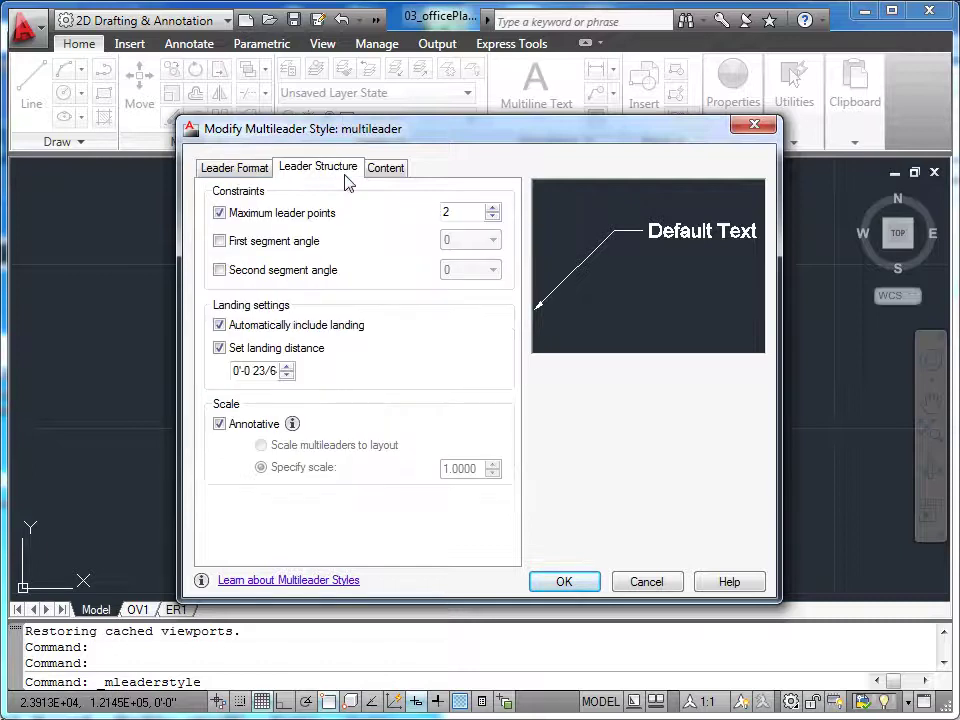
drag(235, 370, 284, 372)
text(1/8)
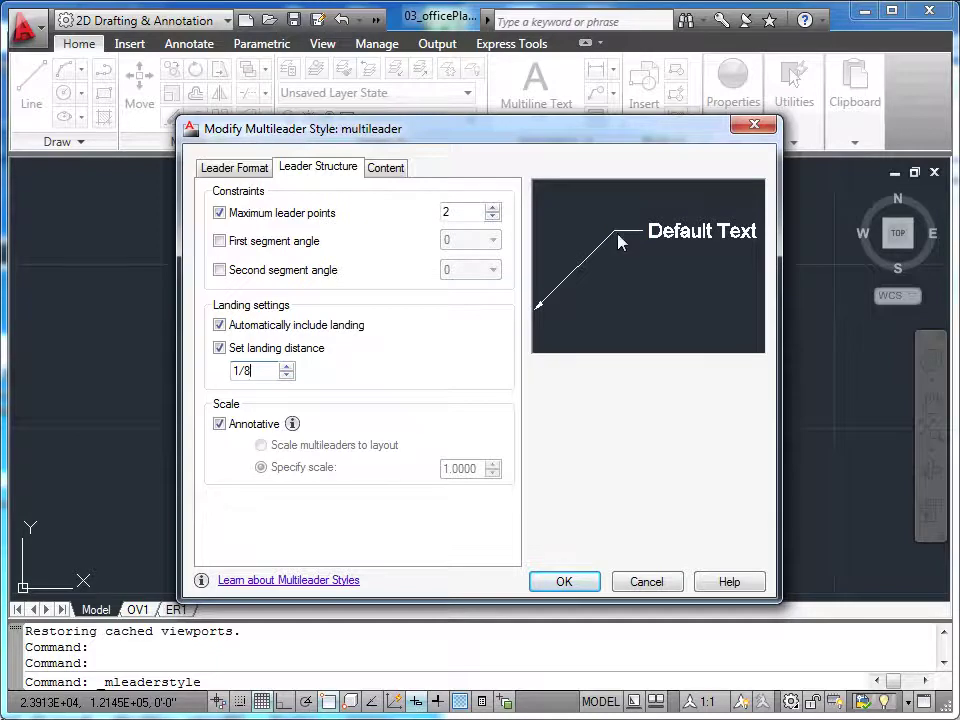
click(397, 173)
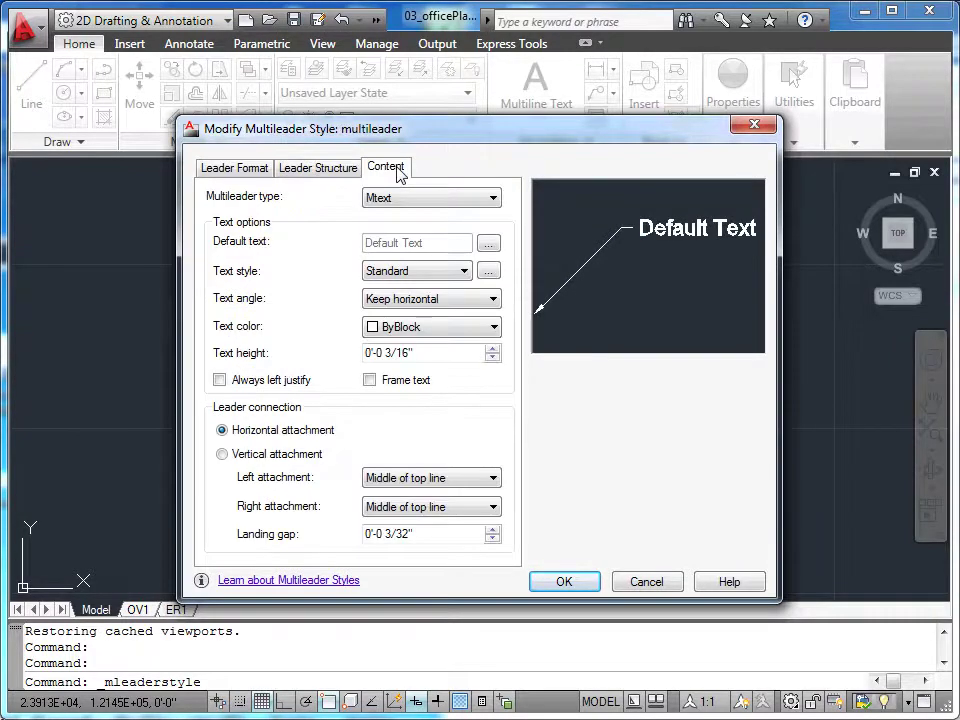
drag(443, 354, 250, 322)
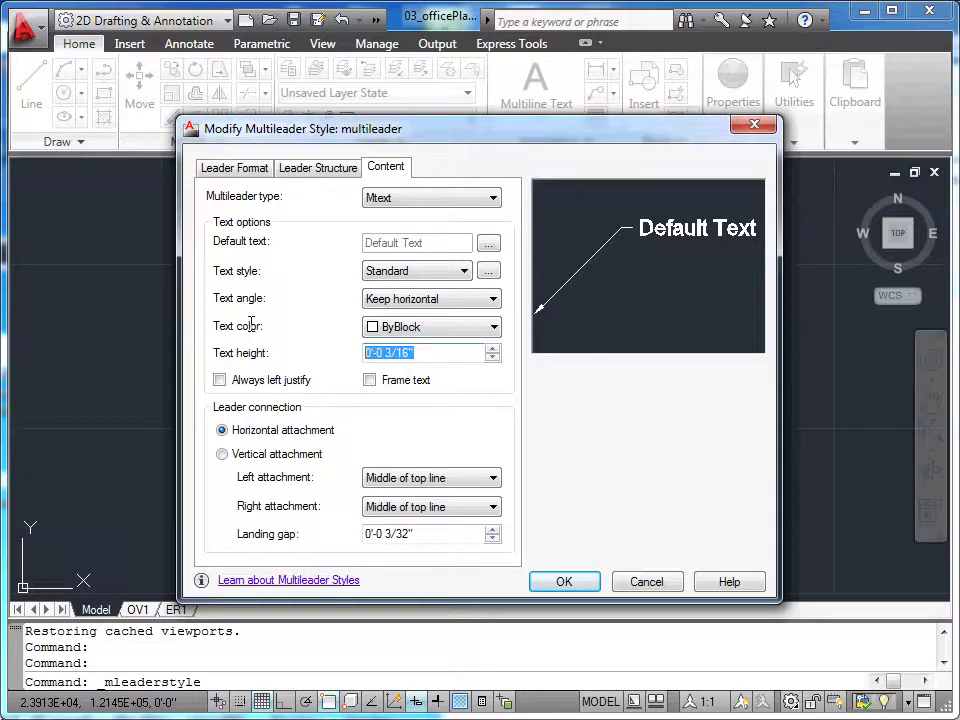
text(1/8)
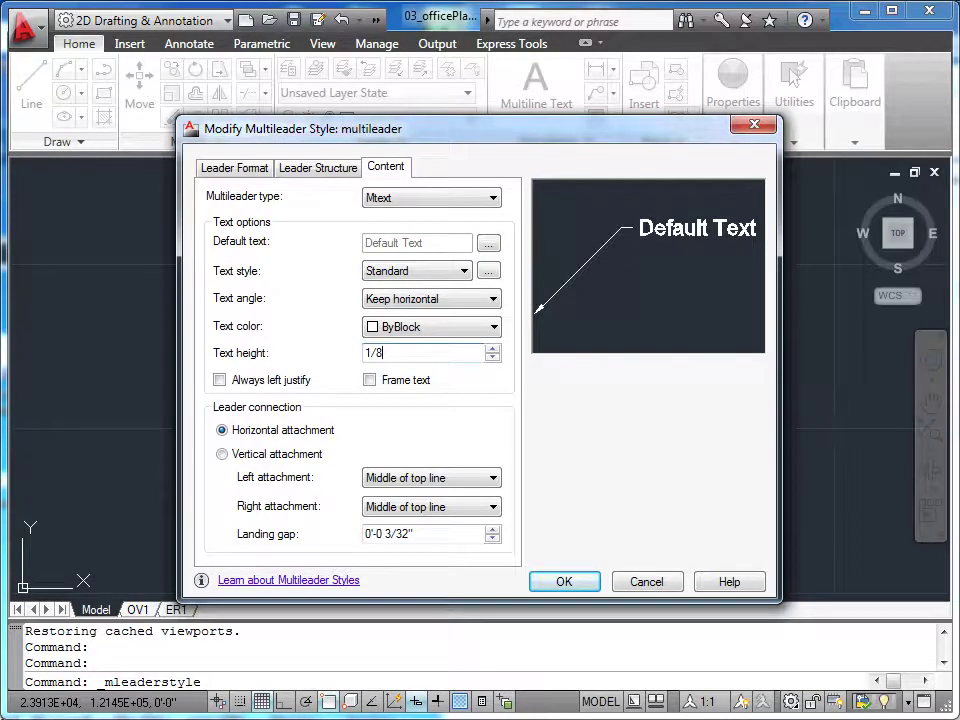
click(556, 581)
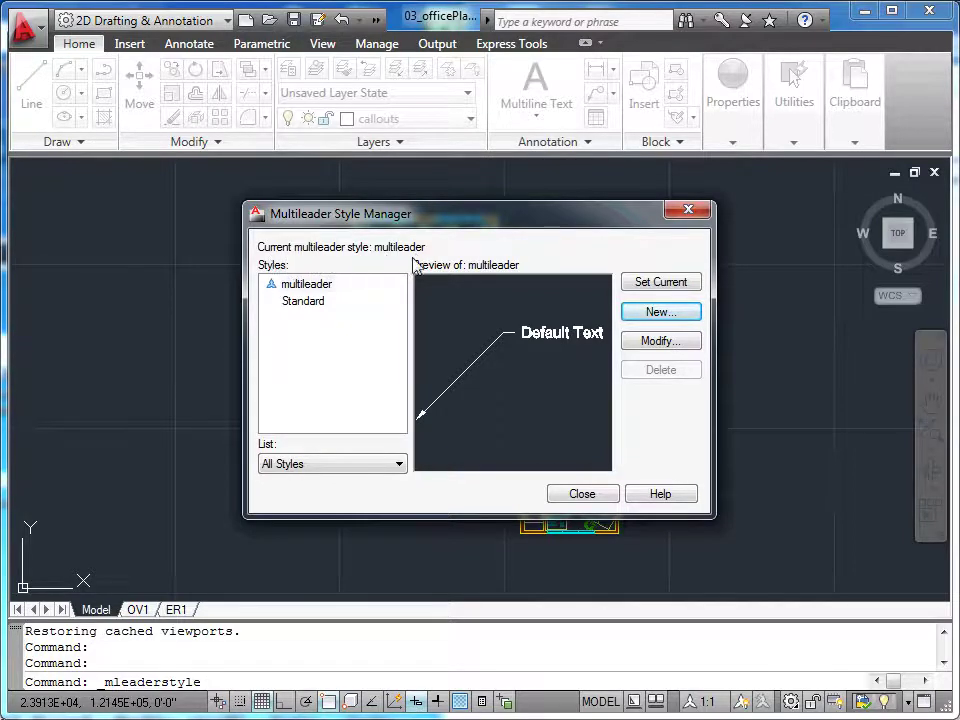
Set the annotation scale to 1/2" = 1'-0" and zoom to the exam room stool.
click(578, 494)
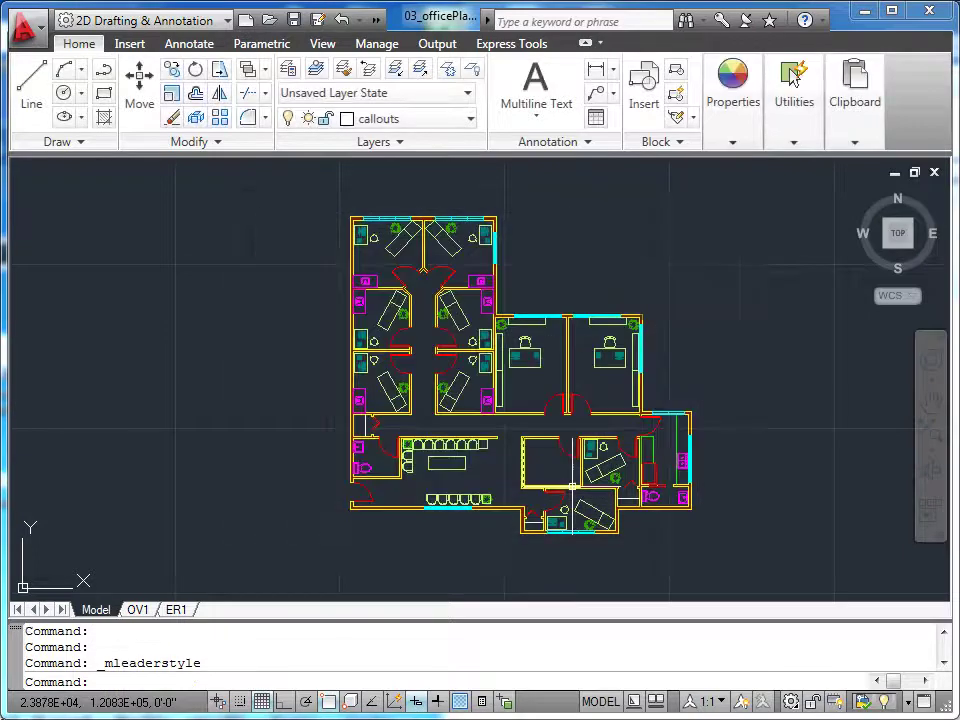
click(716, 702)
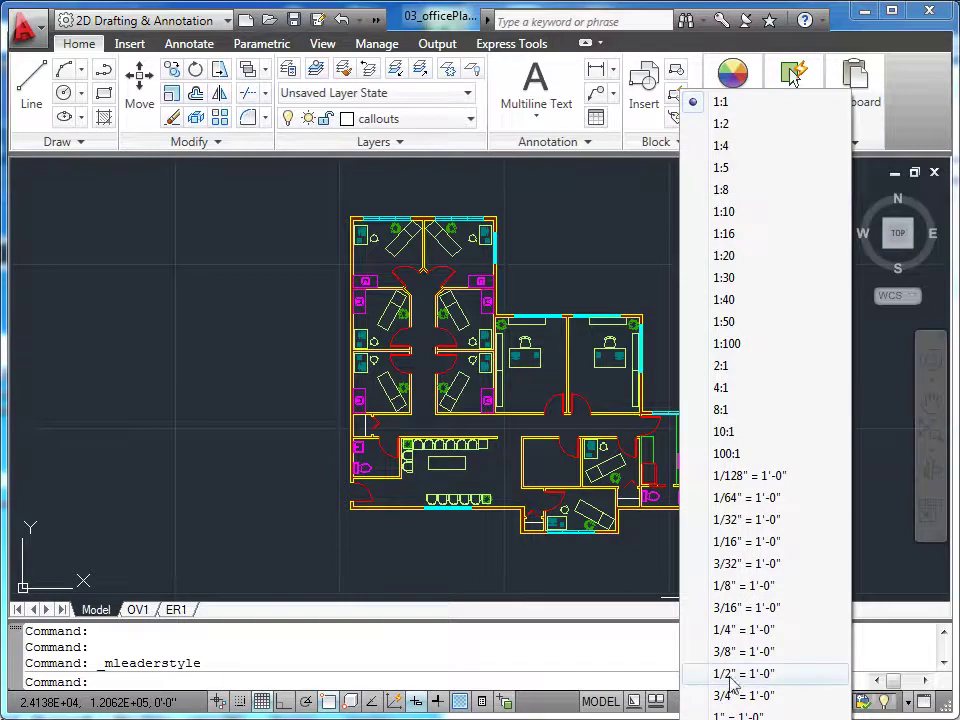
click(724, 673)
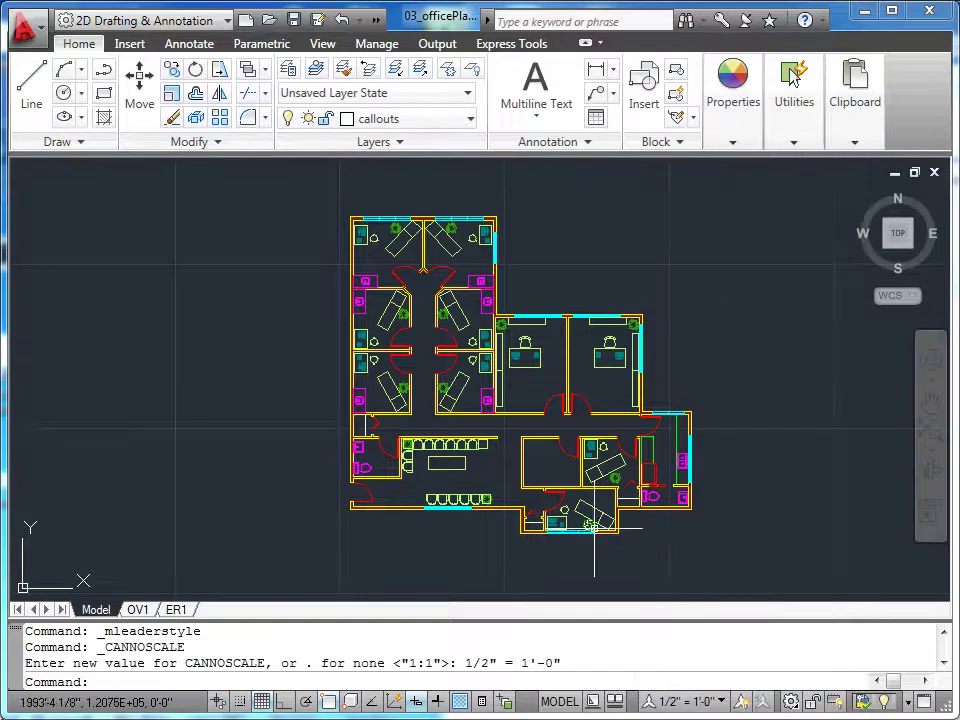
scroll(570, 510, up, 9)
scroll(533, 488, up, 2)
middle_drag(531, 435, 482, 510)
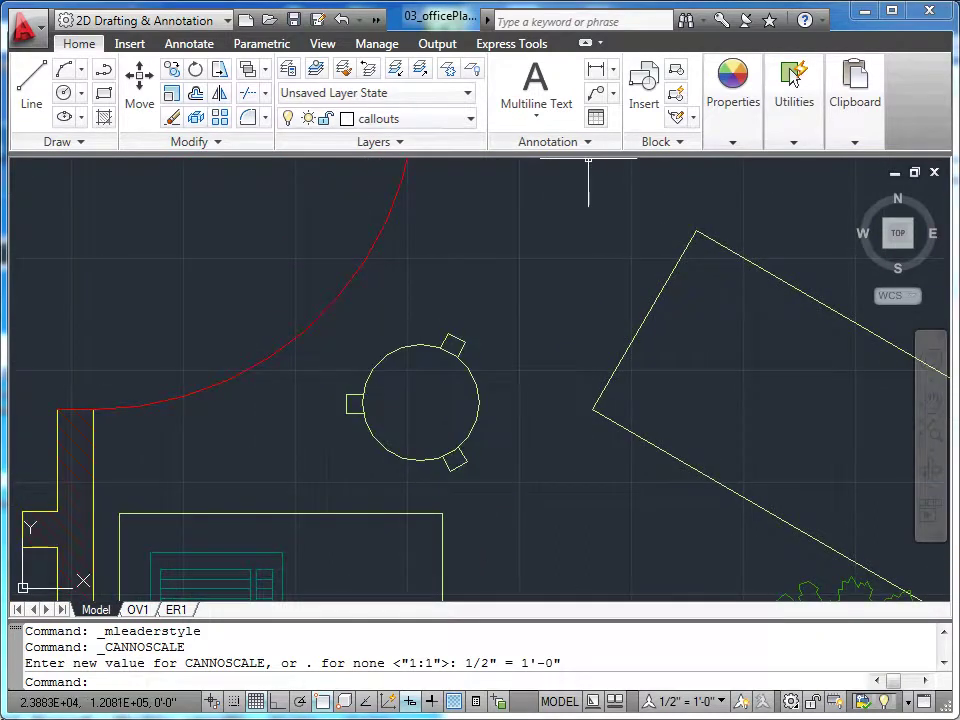
Add a multileader reading 'küçük tabure' pointing at the round stool, using Nearest snap.
click(596, 93)
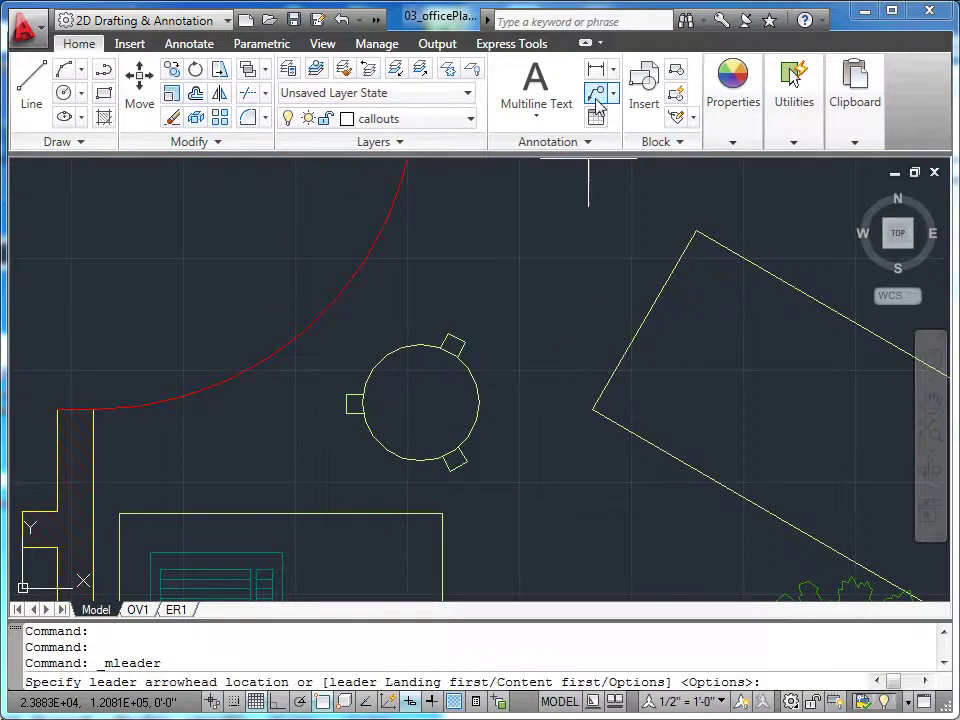
shift+right_click(481, 217)
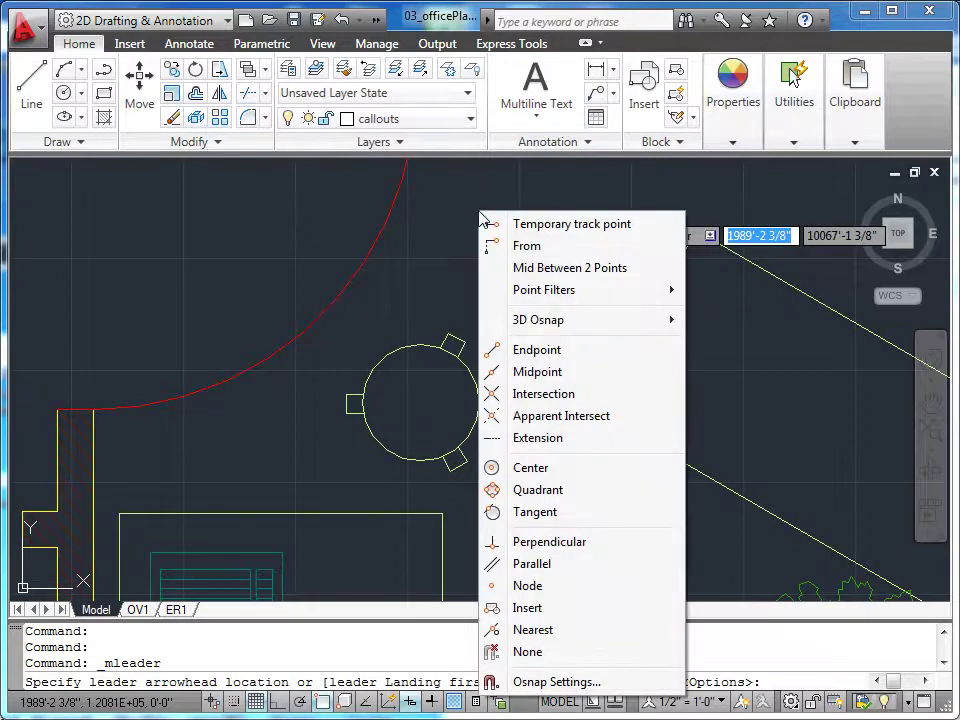
click(545, 630)
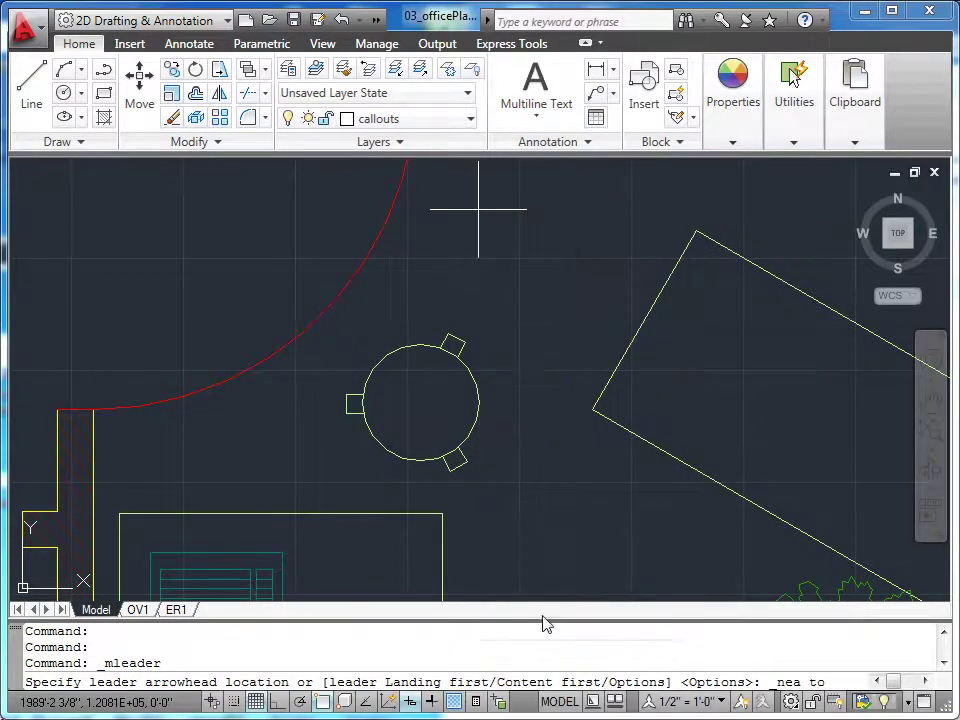
click(387, 342)
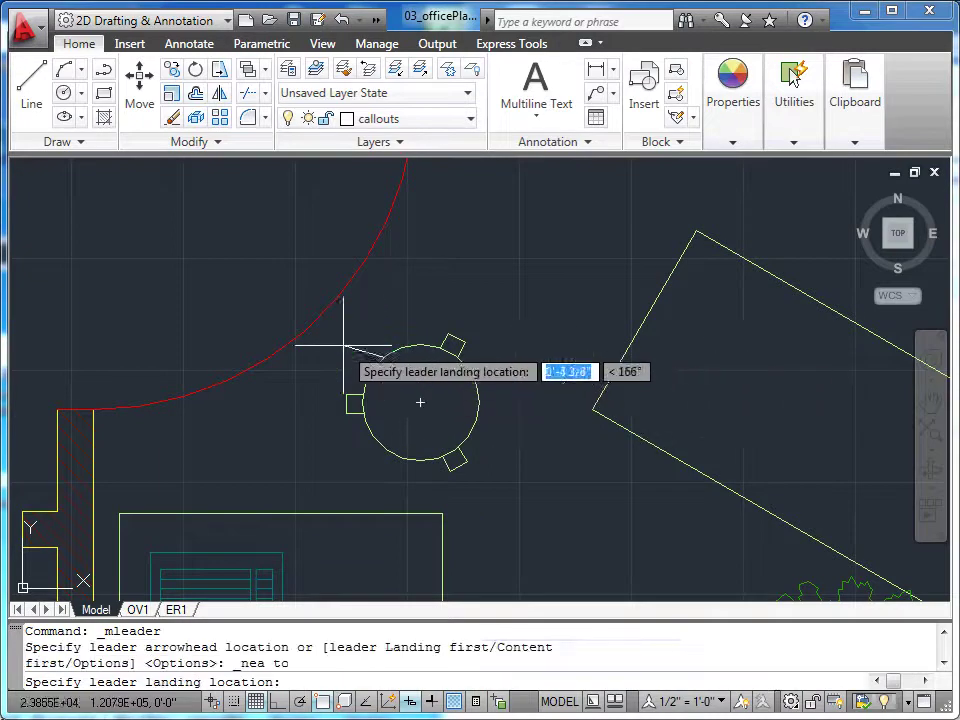
click(255, 271)
text(küçük tabure)
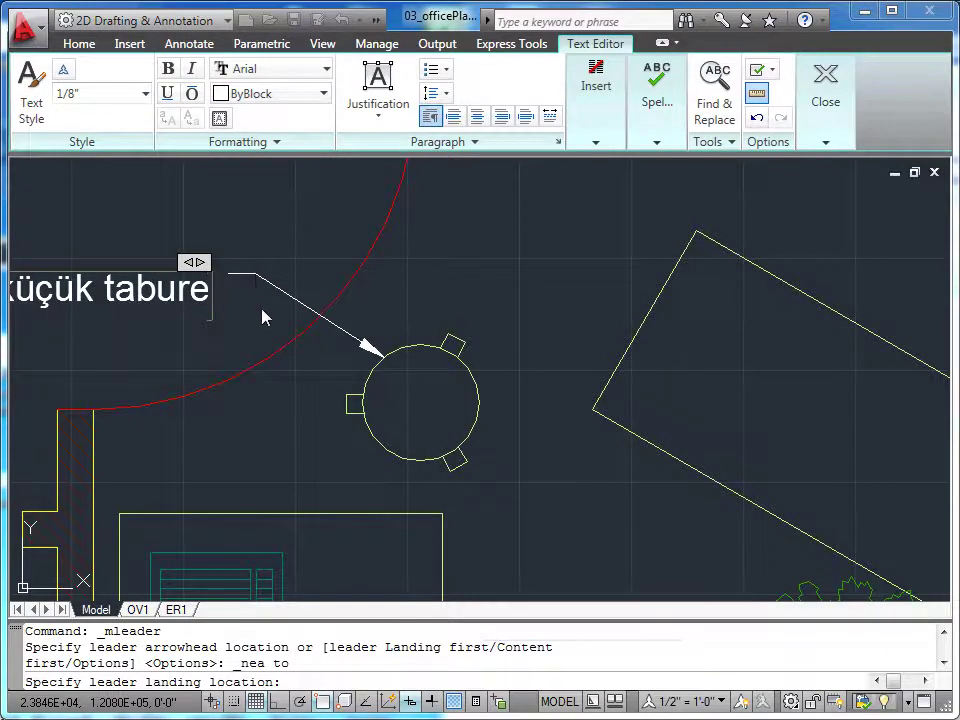
click(262, 314)
middle_drag(223, 310, 321, 339)
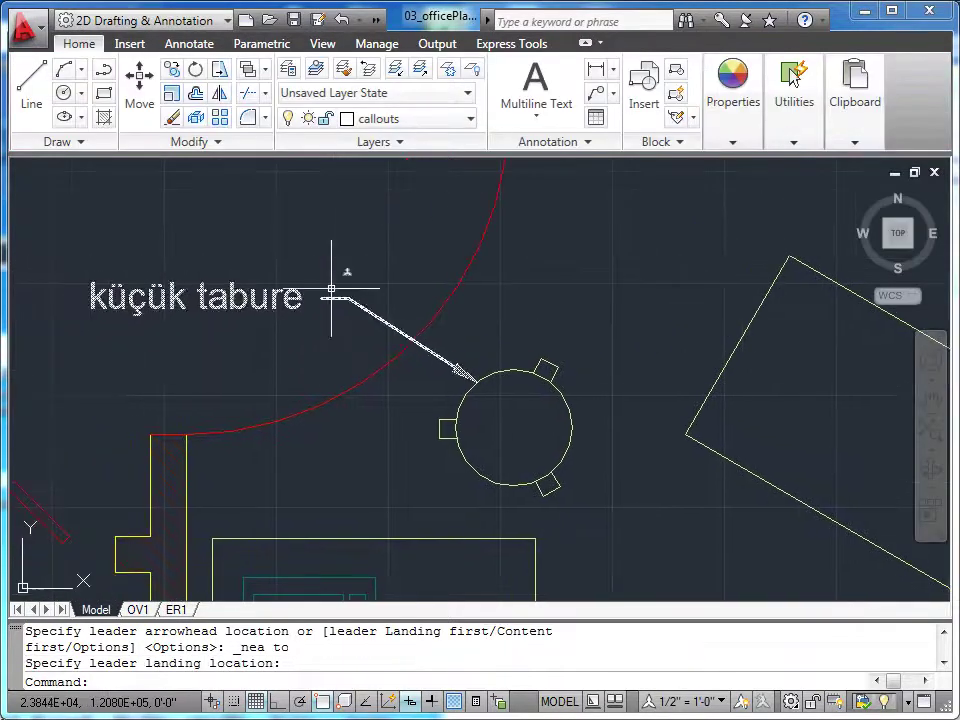
mouse_move(570, 335)
middle_down()
mouse_move(308, 352)
mouse_move(240, 326)
middle_up()
scroll(240, 326, down, 2)
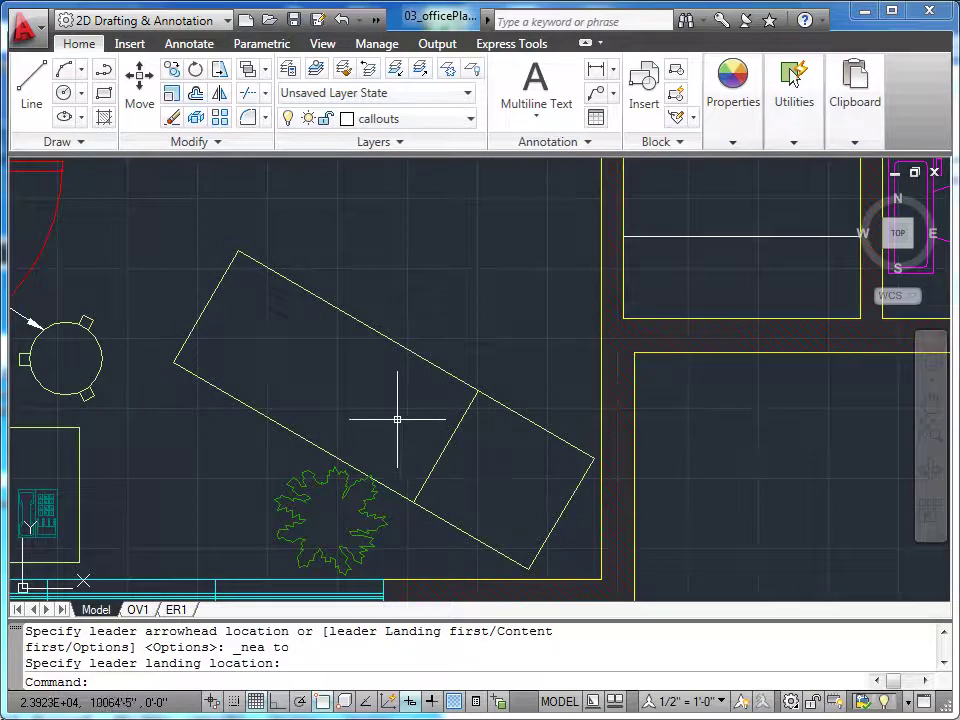
Add a 'muayene masası' multileader on the exam table edge, then view it in ER1.
click(597, 92)
shift+right_click(450, 270)
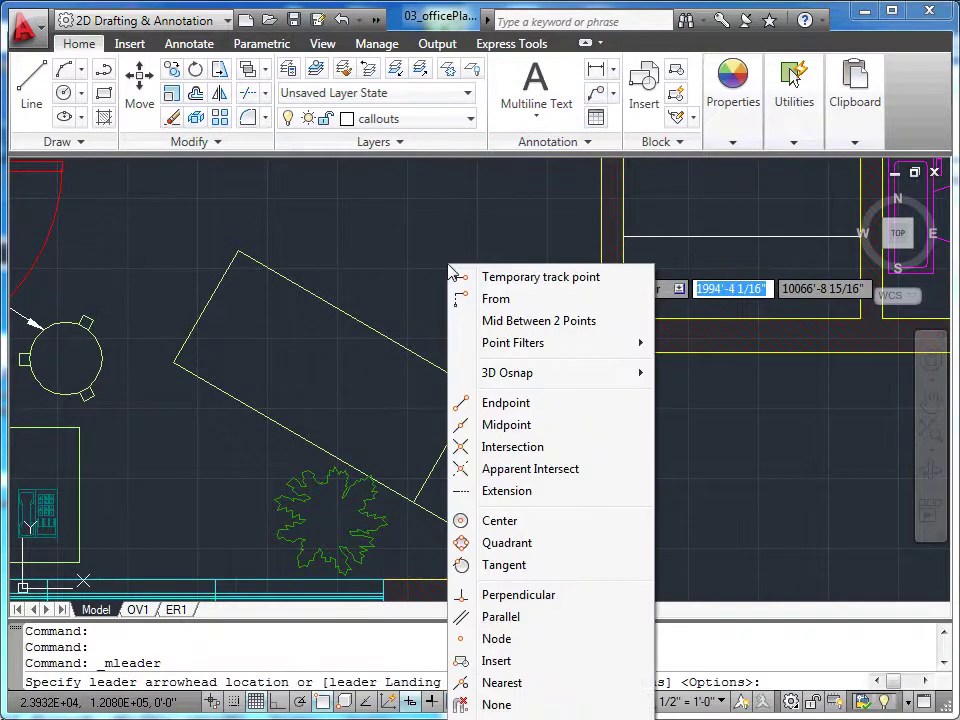
click(517, 682)
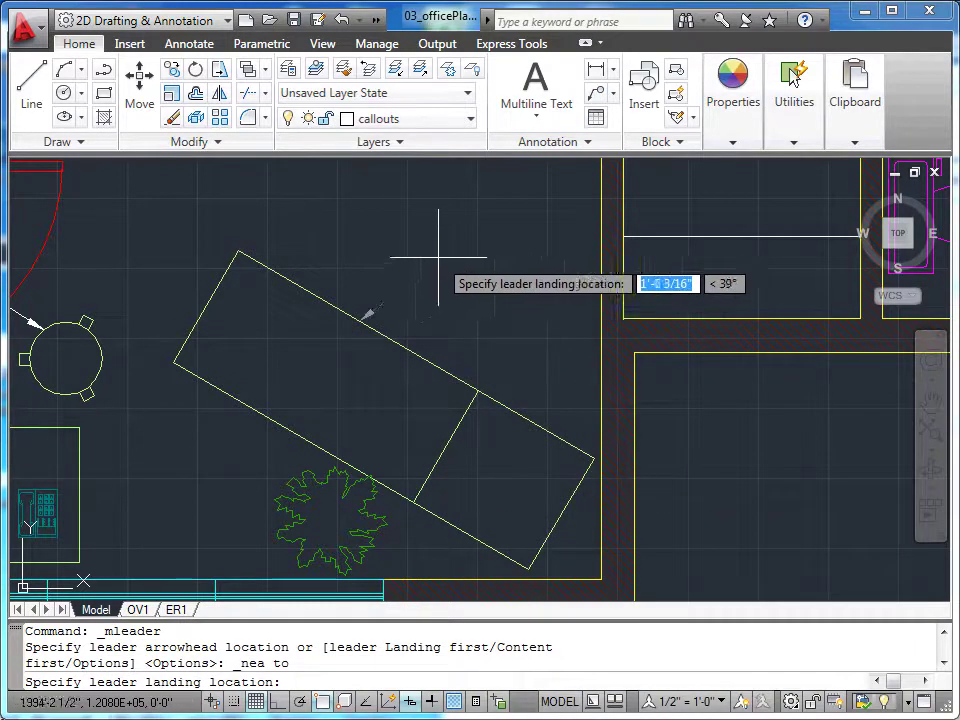
click(446, 258)
text(m)
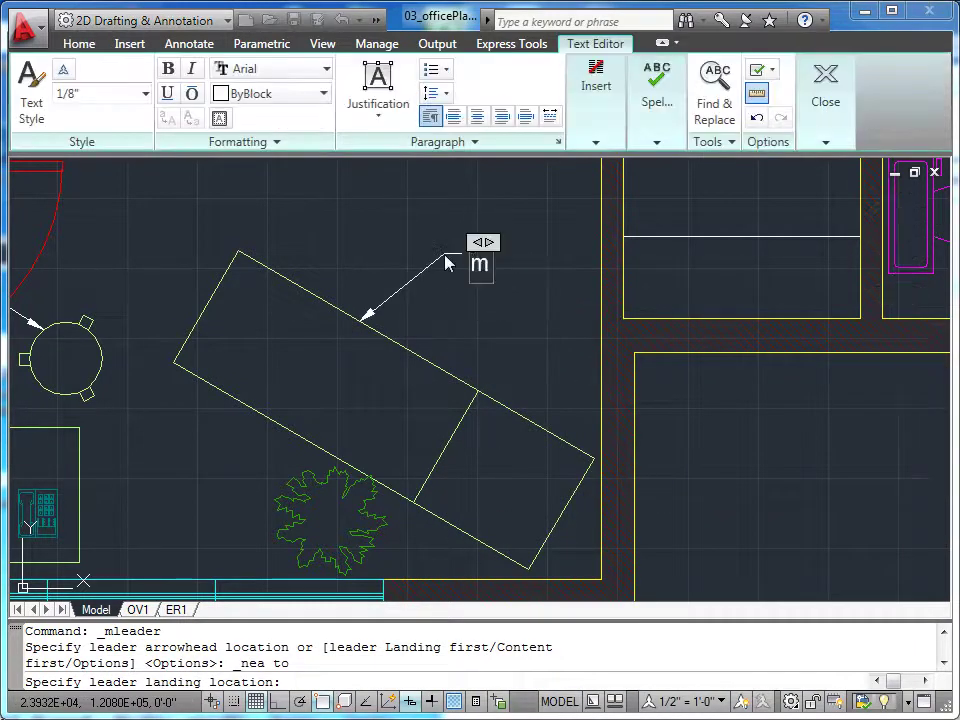
text(uayene masası)
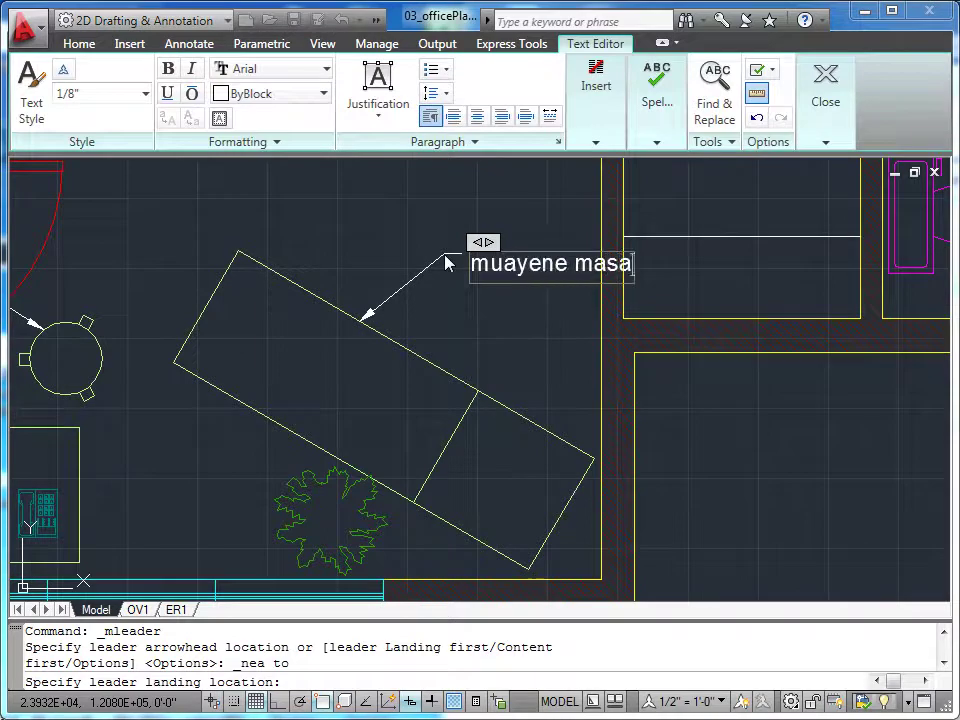
click(473, 292)
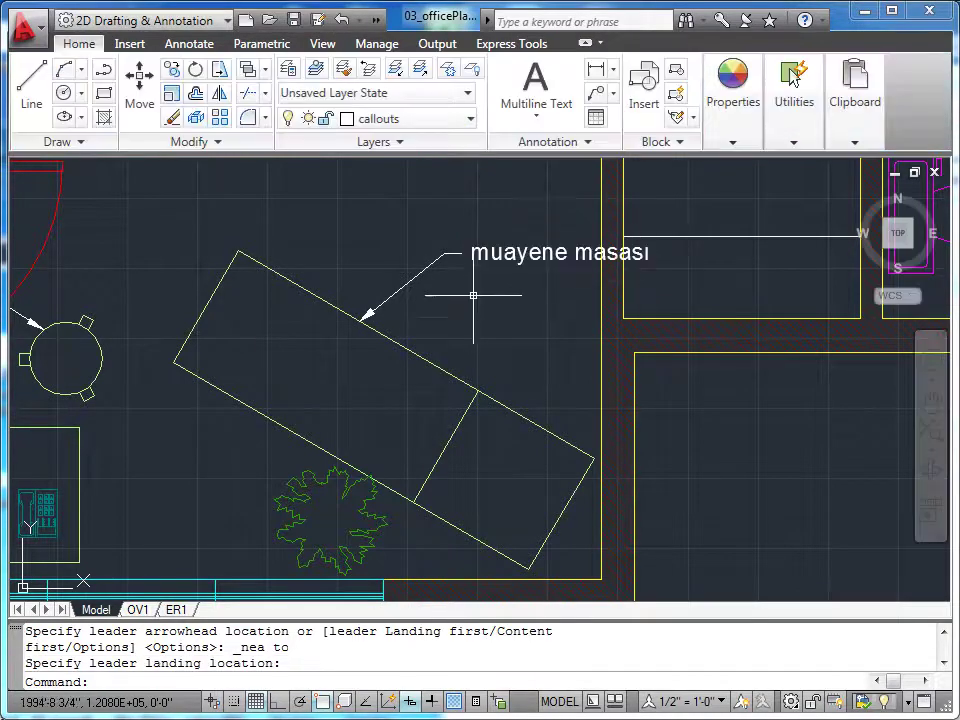
scroll(531, 334, down, 2)
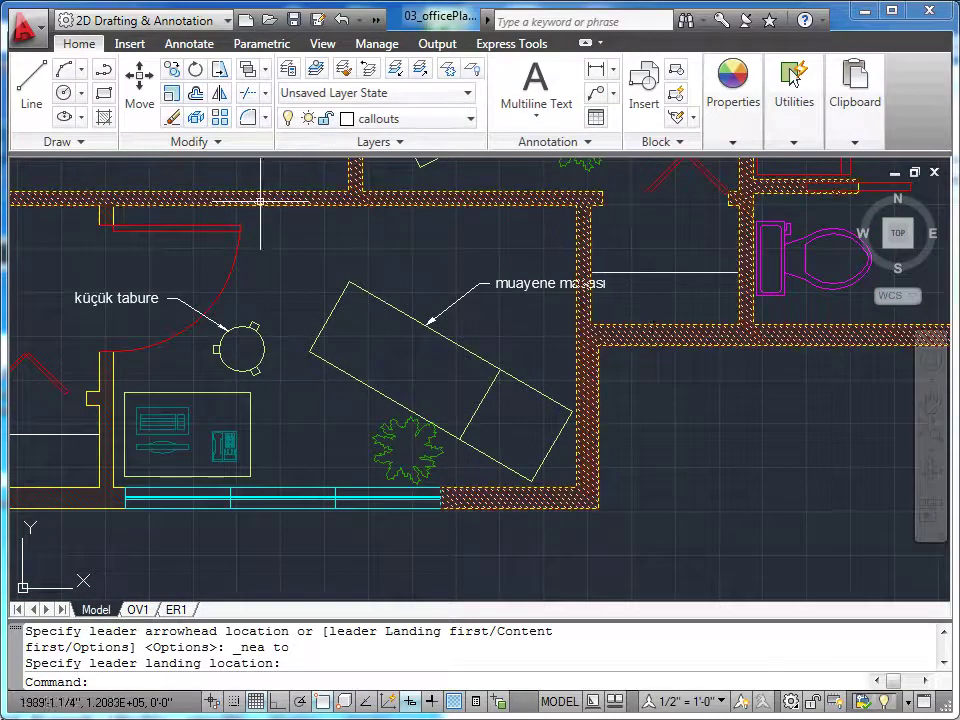
click(176, 609)
Check the callouts in ER1, then zoom into the exam room on OV1, where they're absent.
scroll(476, 370, up, 2)
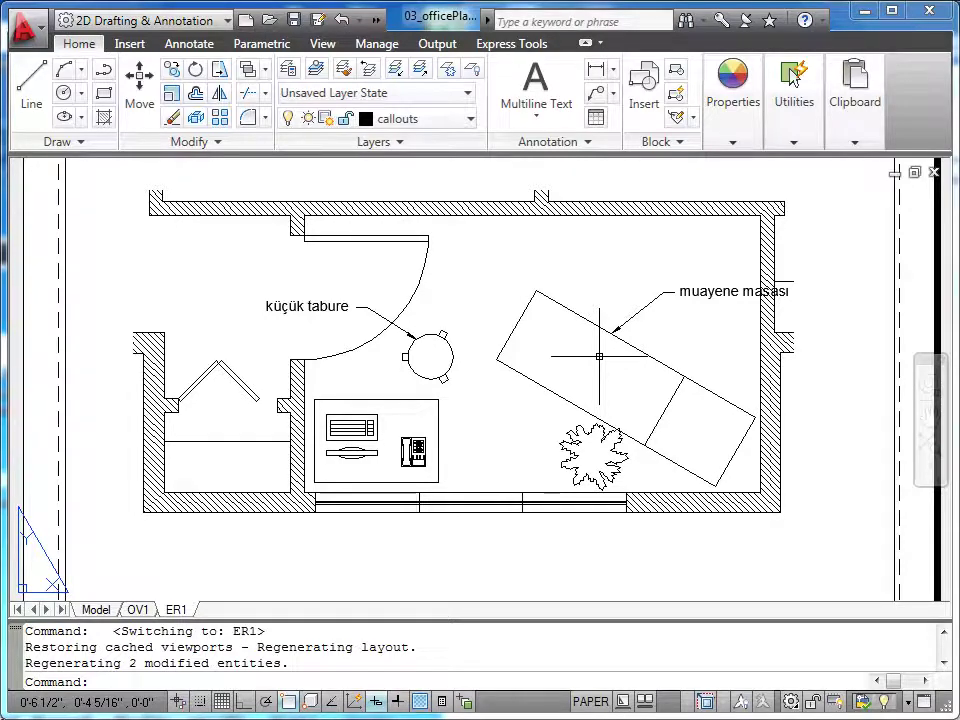
click(139, 609)
scroll(488, 484, up, 5)
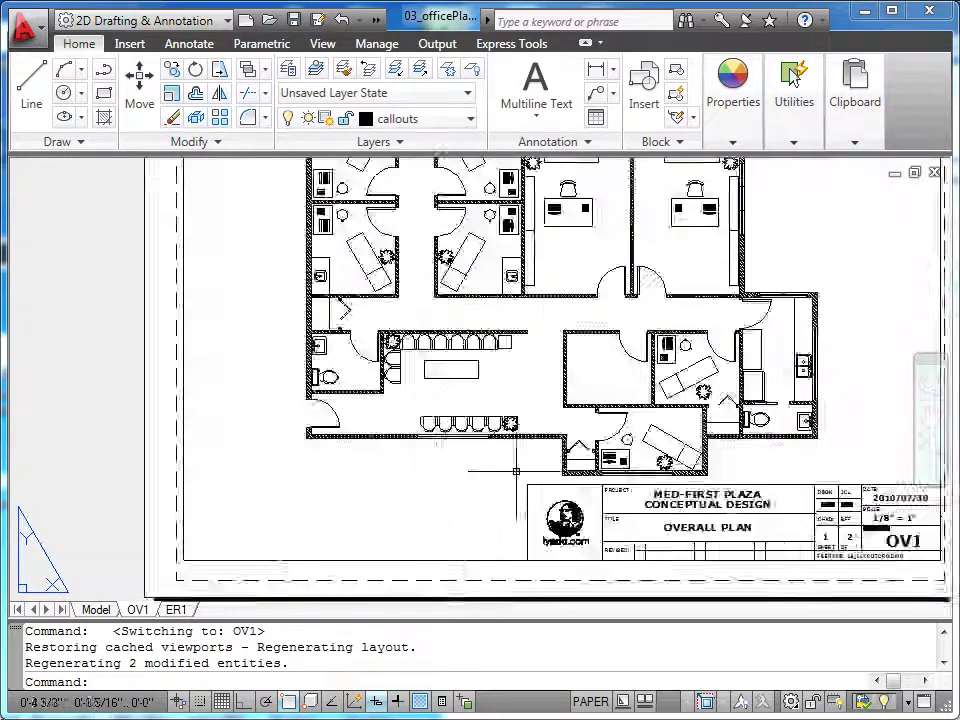
scroll(626, 454, up, 2)
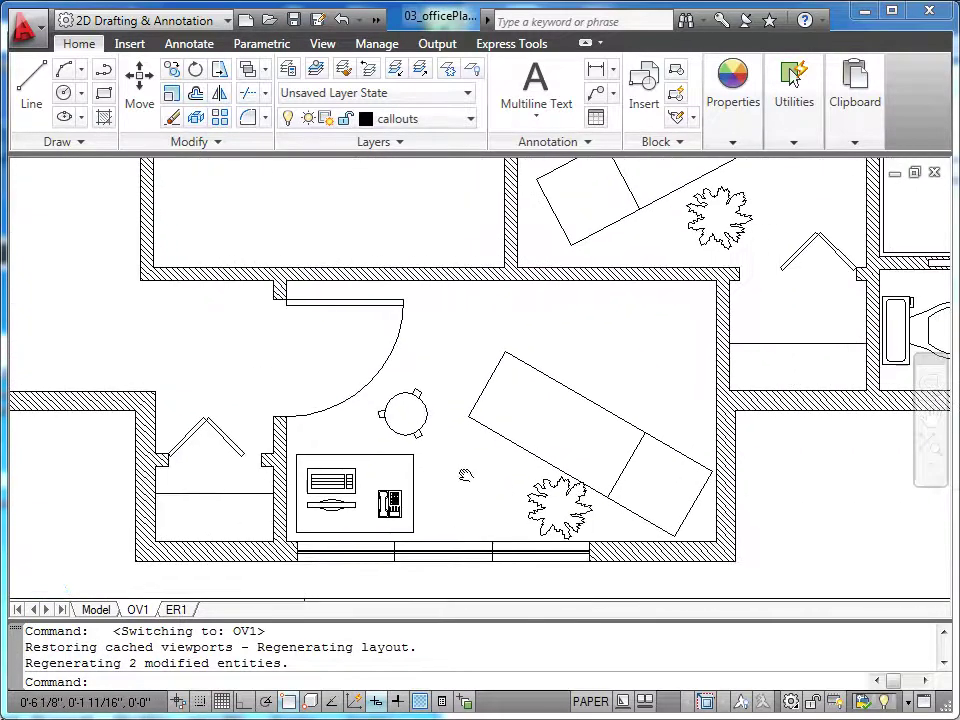